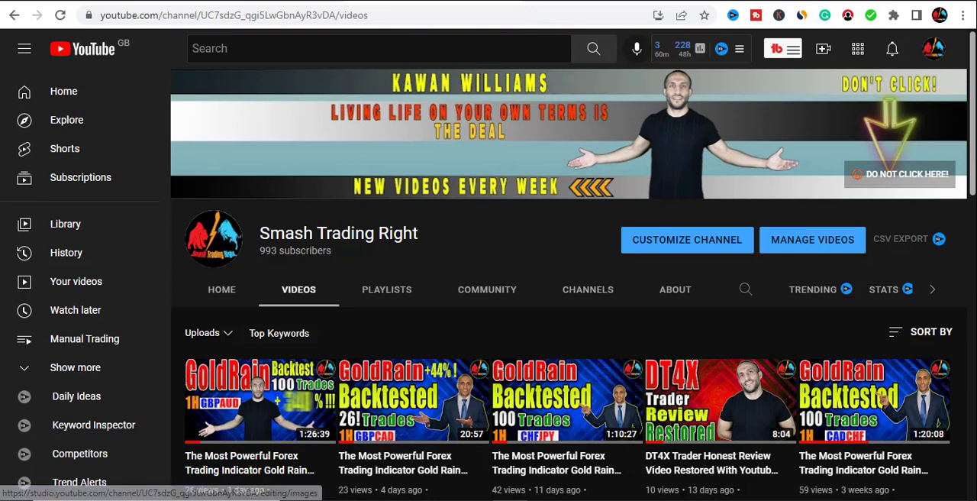
Step: Switch to Gmail and read the $100.82 USDC Payout Confirmation email from My Forex Funds
click(565, 4)
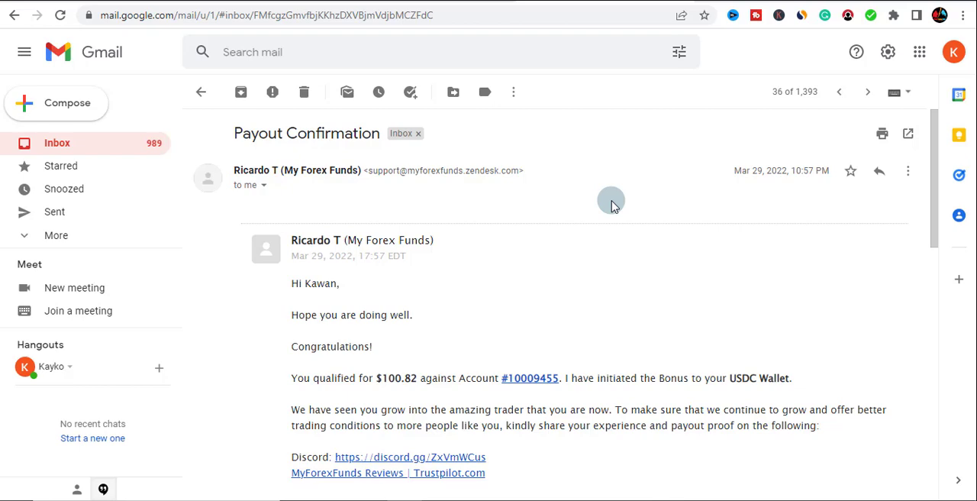
scroll(610, 205, down, 3)
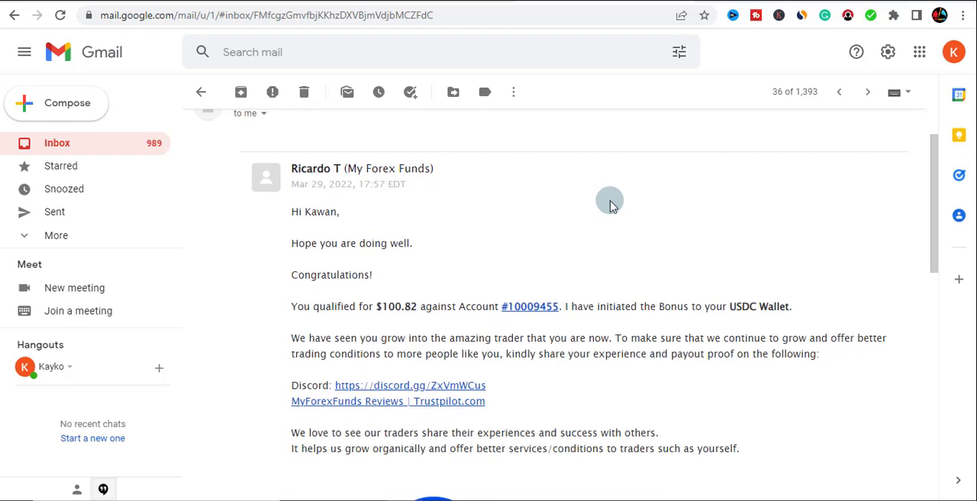
scroll(581, 206, down, 3)
scroll(550, 221, down, 2)
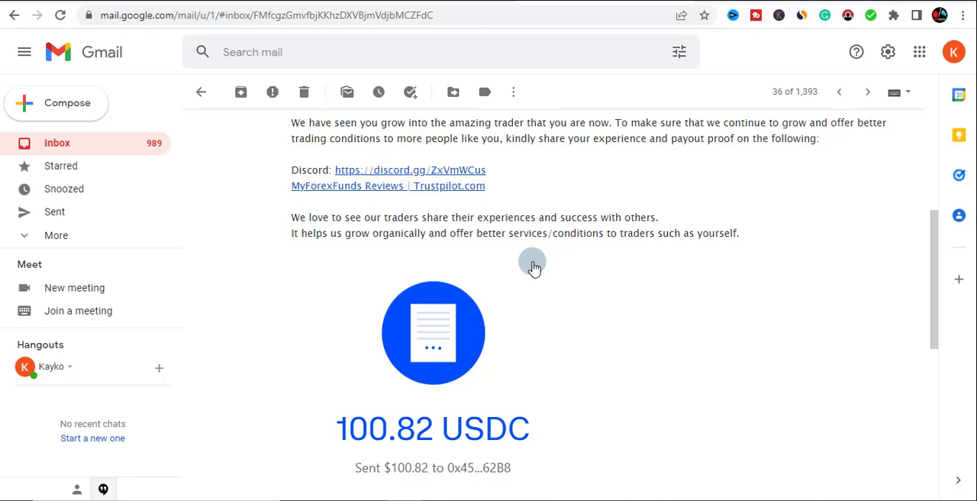
scroll(535, 267, down, 1)
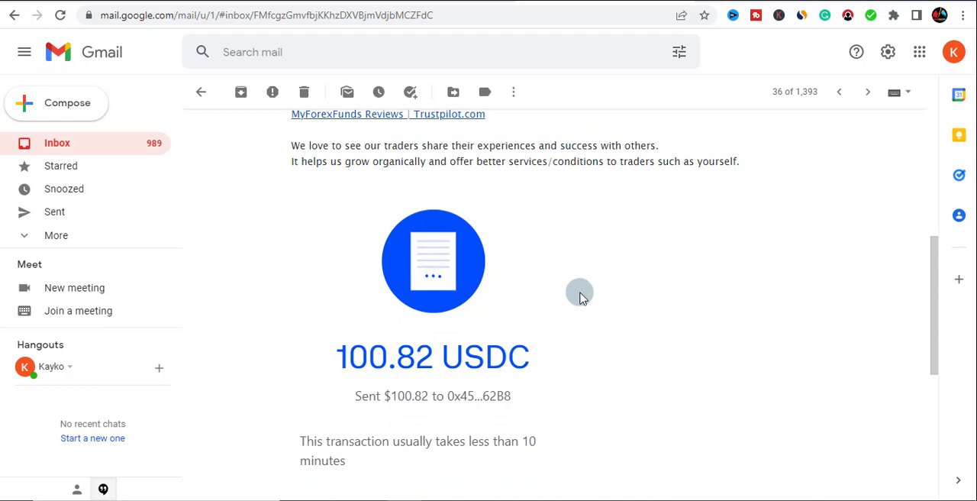
scroll(580, 296, up, 1)
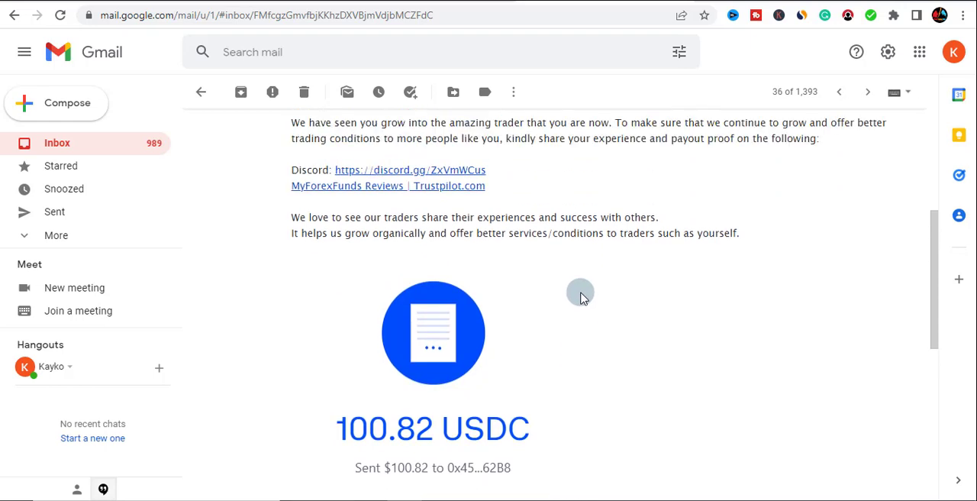
scroll(566, 316, up, 2)
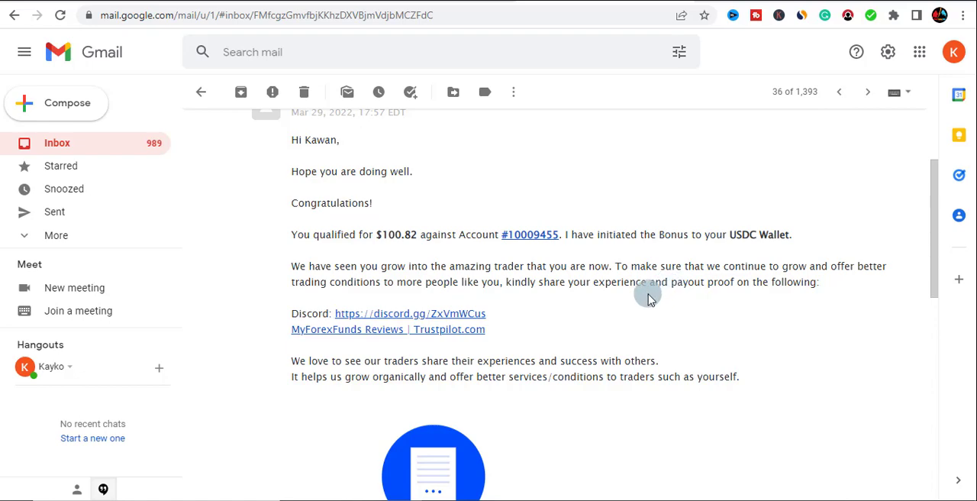
scroll(596, 319, up, 2)
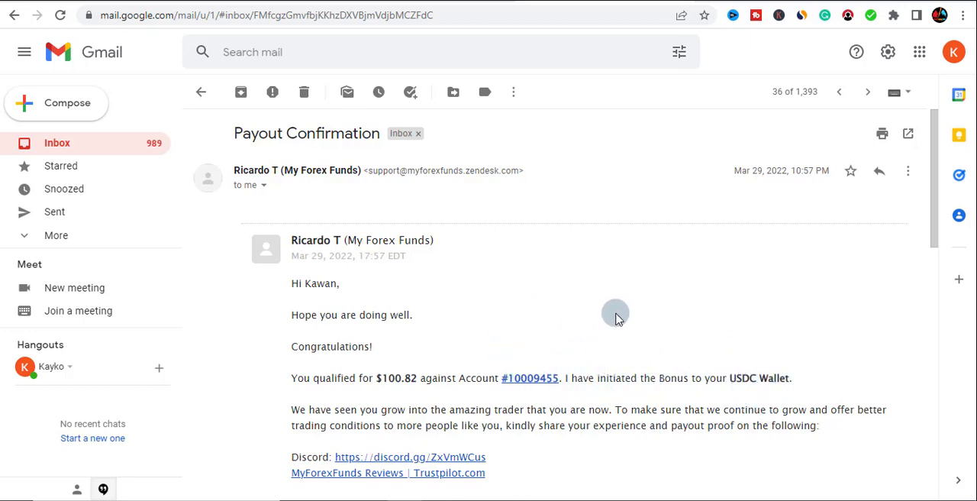
scroll(618, 317, down, 1)
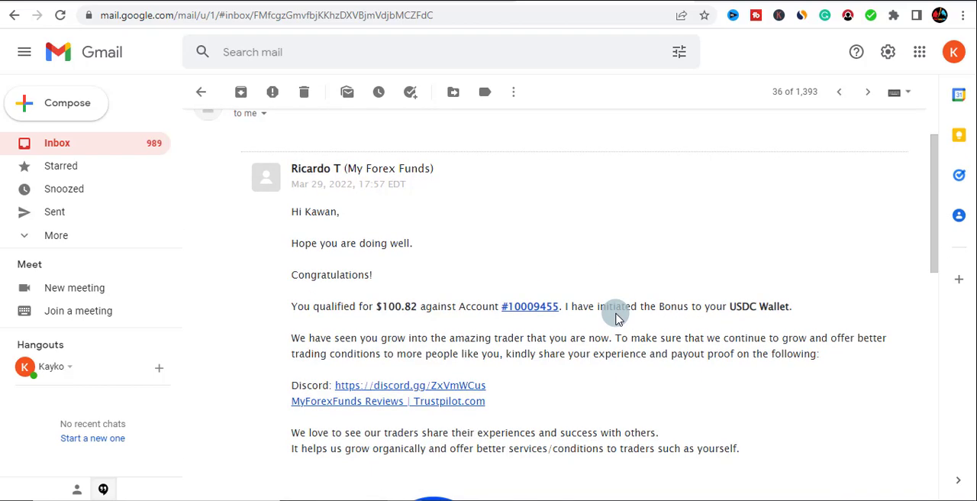
scroll(618, 316, up, 1)
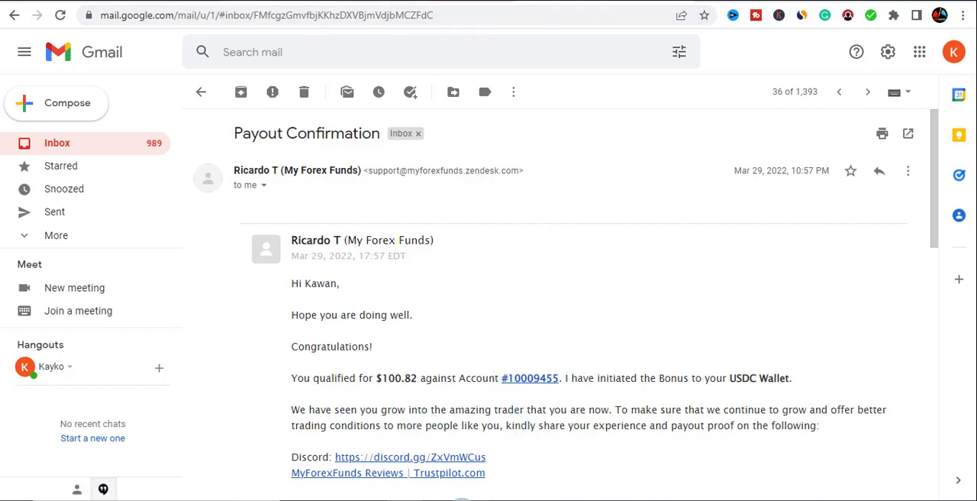
click(514, 474)
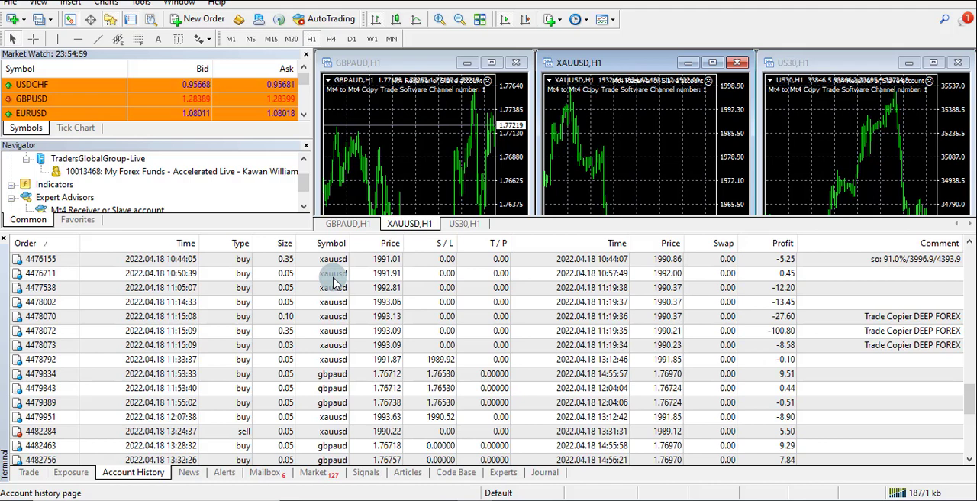
scroll(968, 390, up, 1)
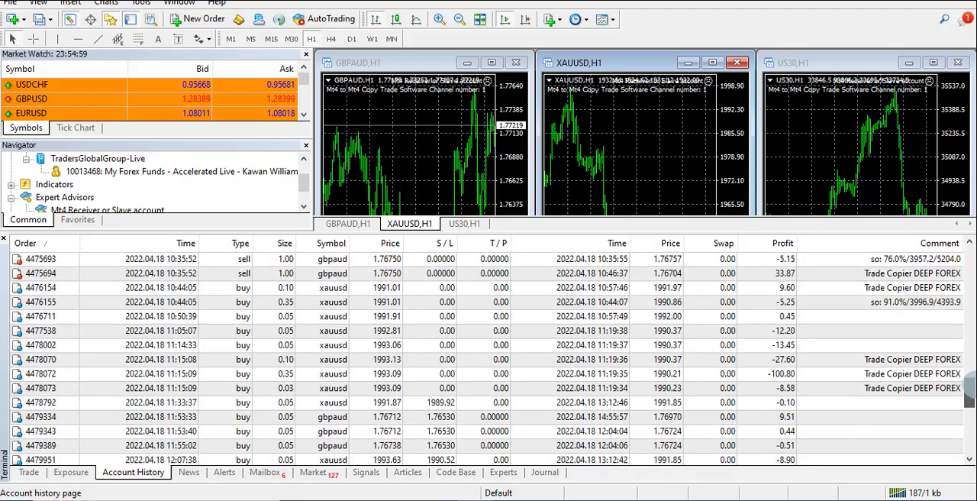
scroll(968, 382, up, 3)
scroll(968, 381, up, 2)
scroll(968, 382, up, 4)
drag(968, 352, 966, 248)
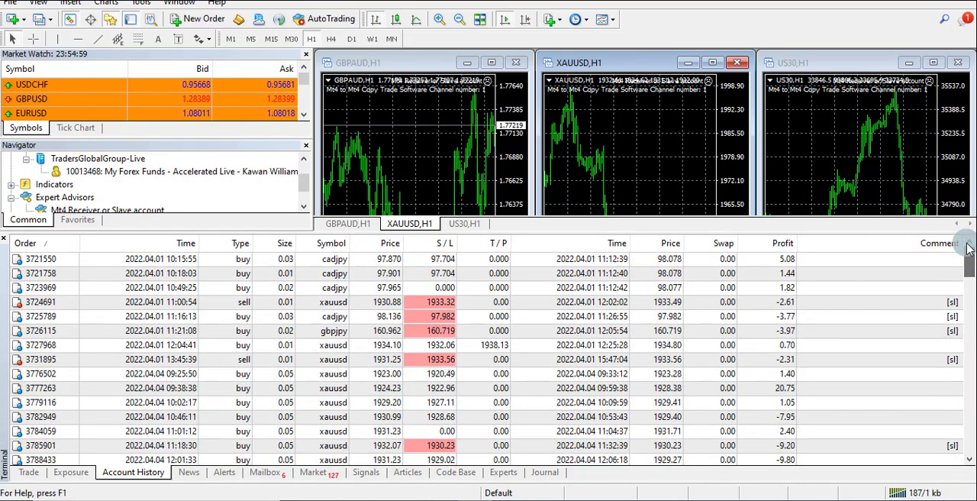
scroll(968, 271, down, 1)
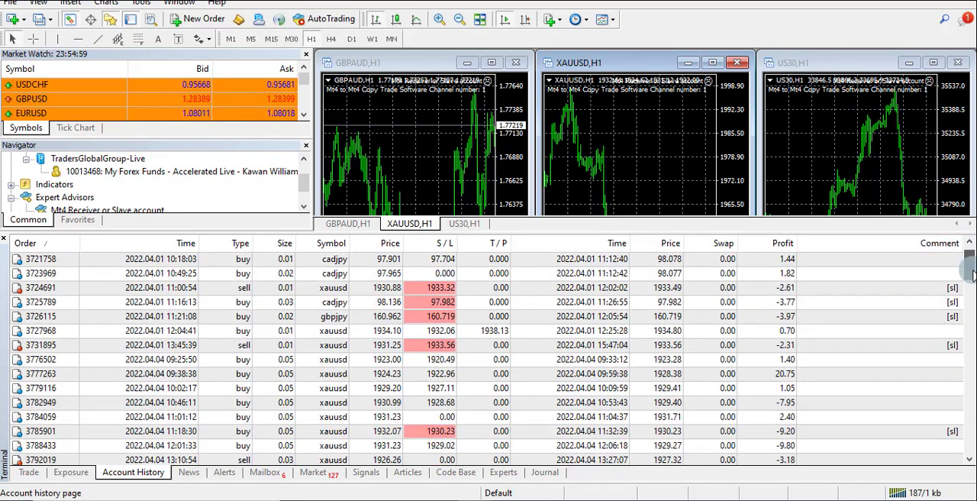
scroll(968, 271, down, 5)
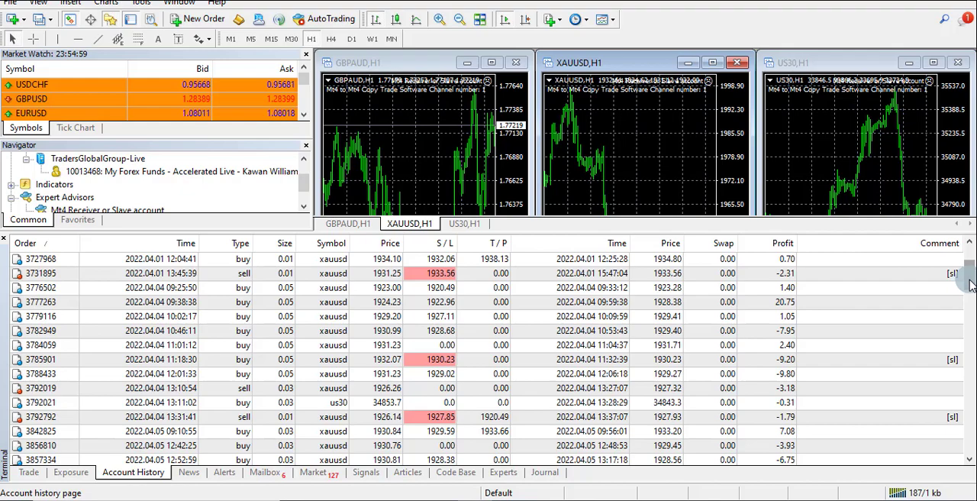
drag(971, 284, 971, 312)
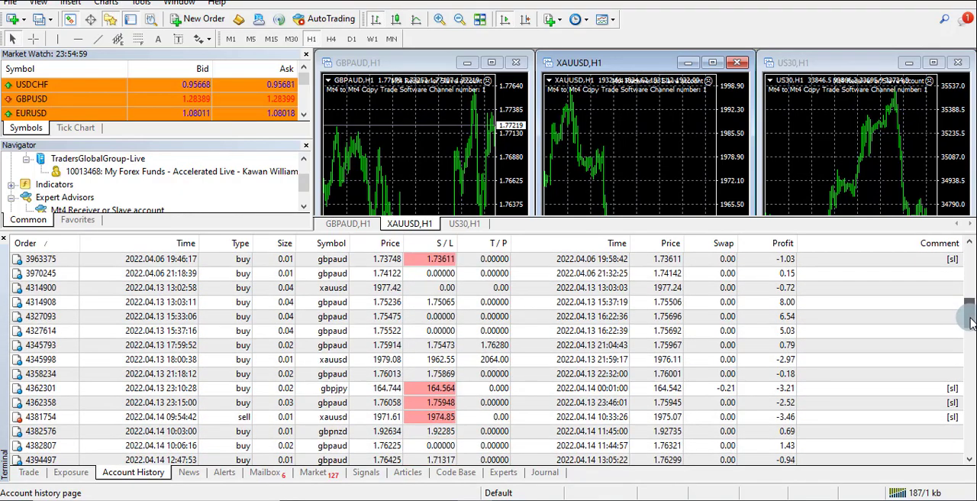
drag(971, 321, 970, 376)
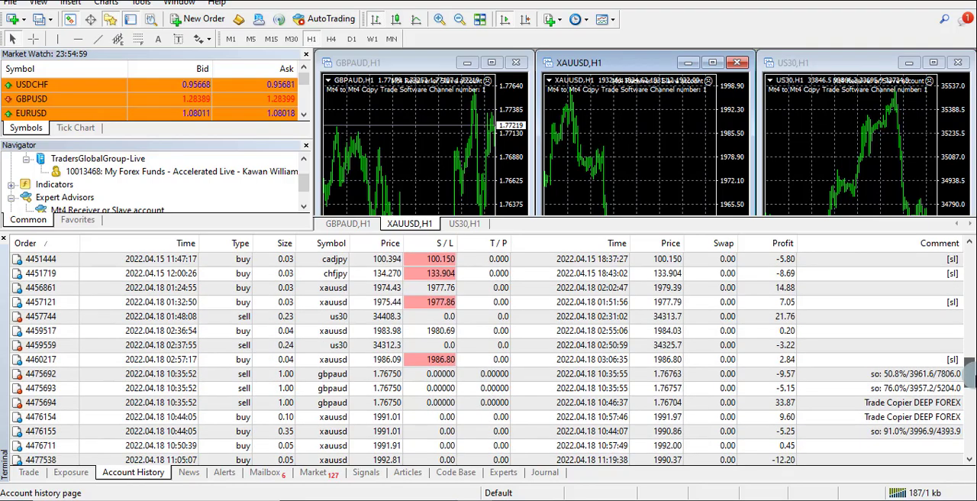
drag(970, 373, 970, 382)
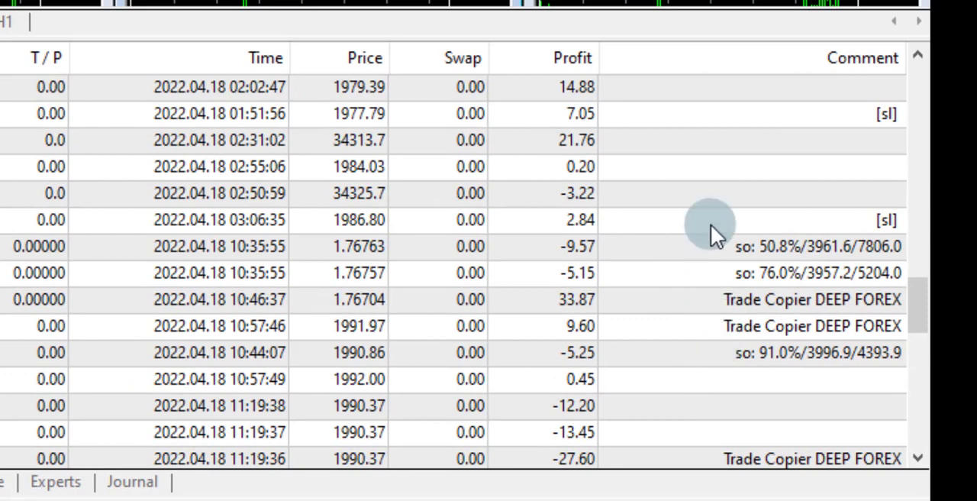
scroll(749, 380, down, 1)
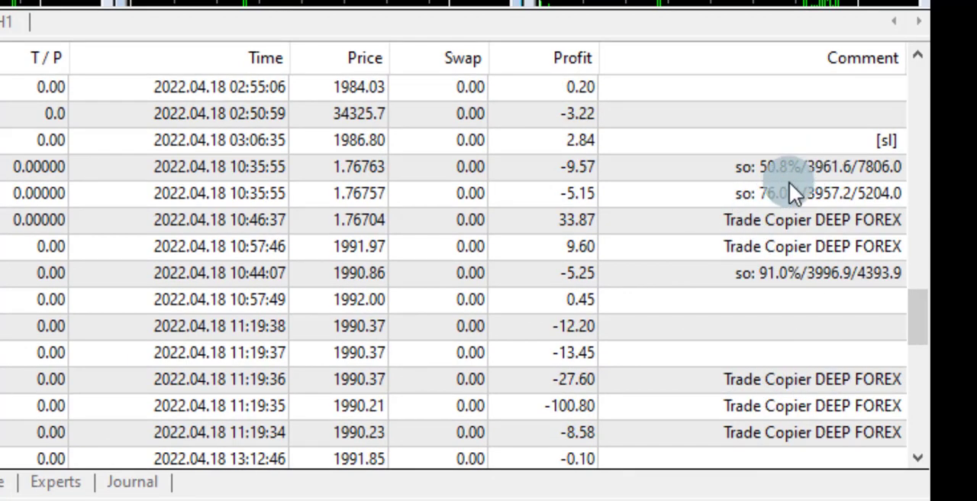
click(706, 140)
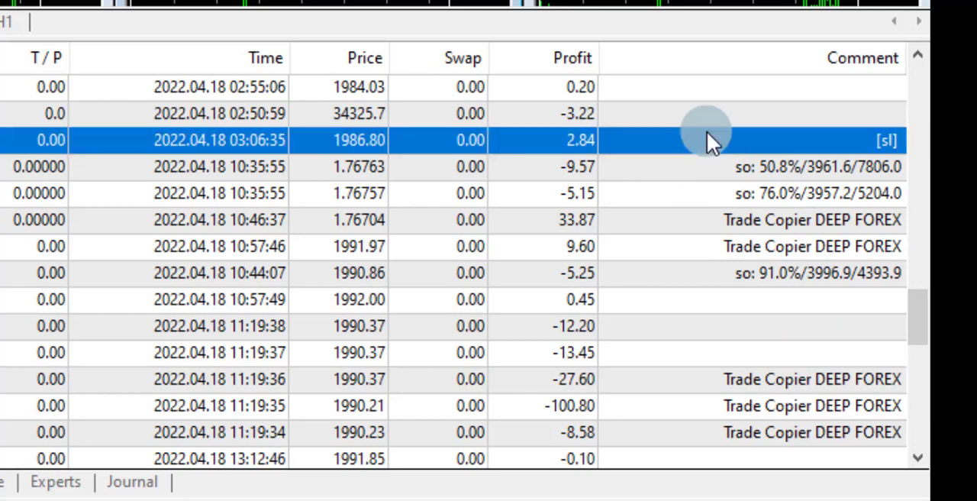
click(710, 191)
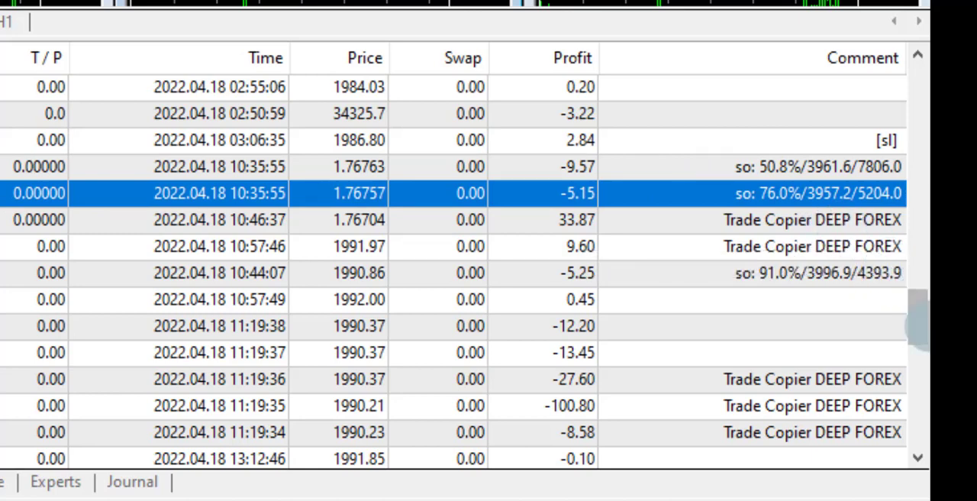
drag(919, 317, 924, 336)
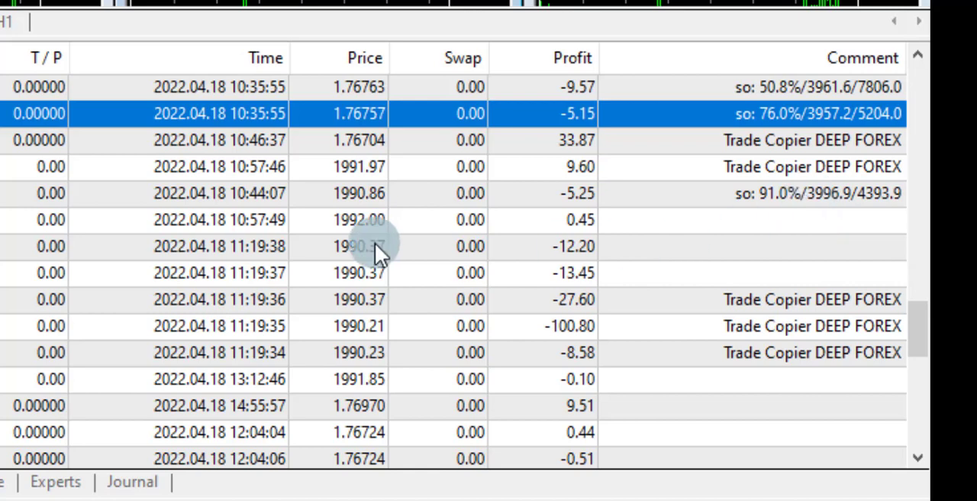
scroll(762, 238, up, 2)
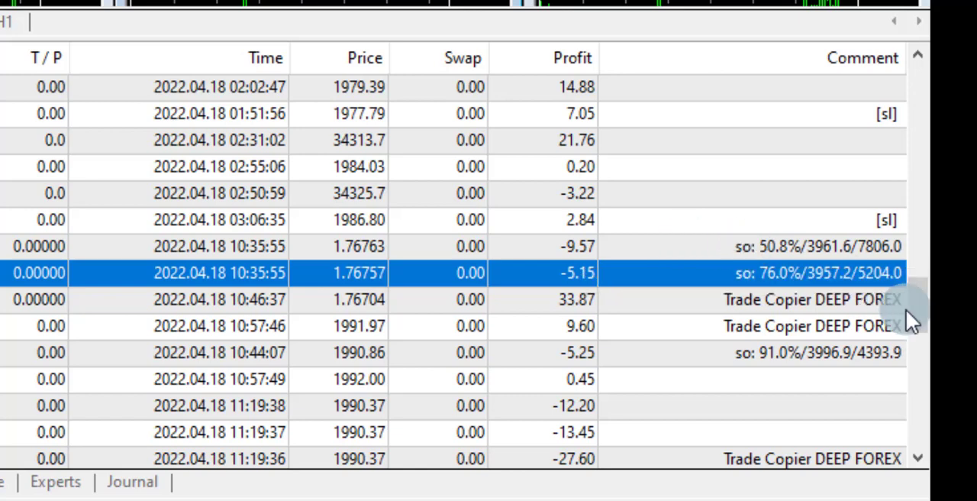
scroll(916, 321, down, 1)
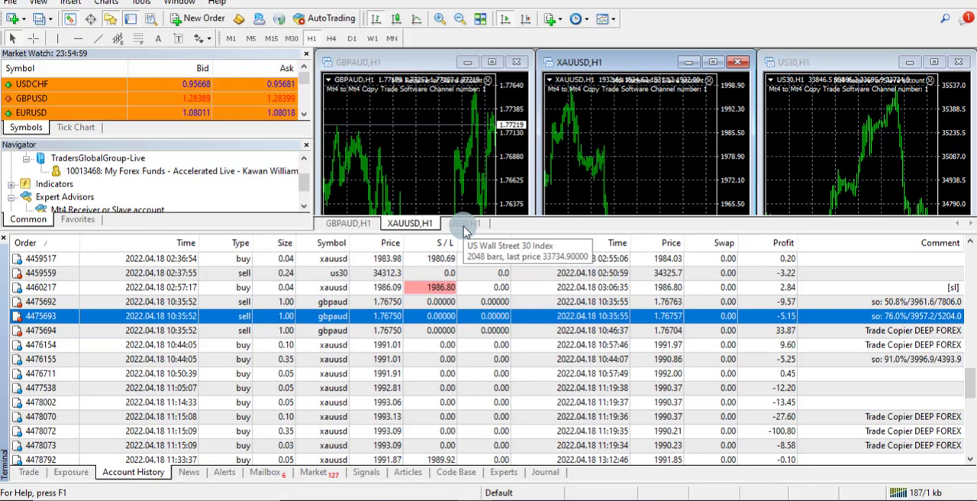
scroll(876, 351, down, 2)
scroll(876, 352, down, 1)
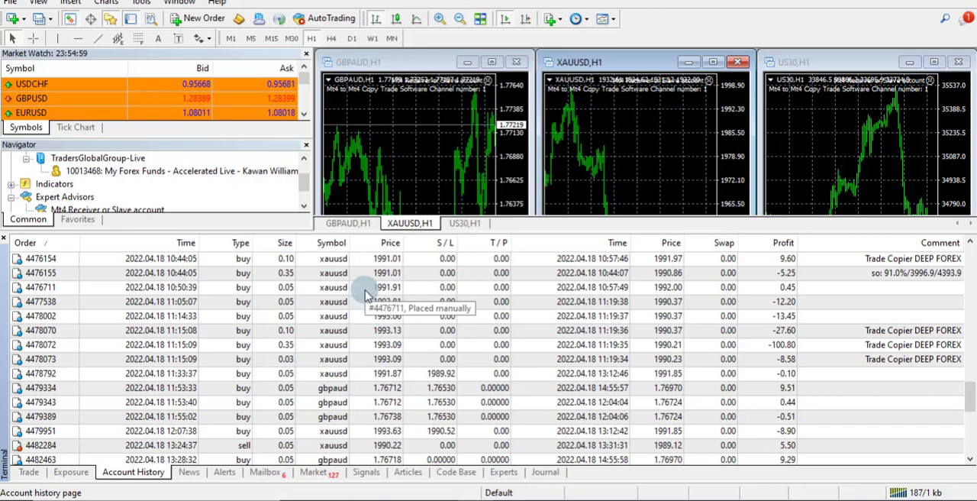
scroll(320, 336, down, 5)
scroll(316, 343, down, 5)
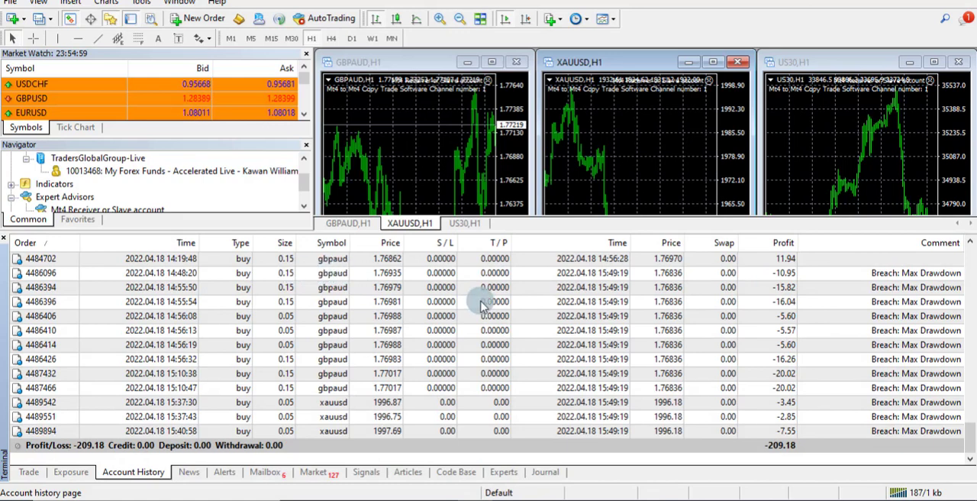
scroll(482, 306, up, 3)
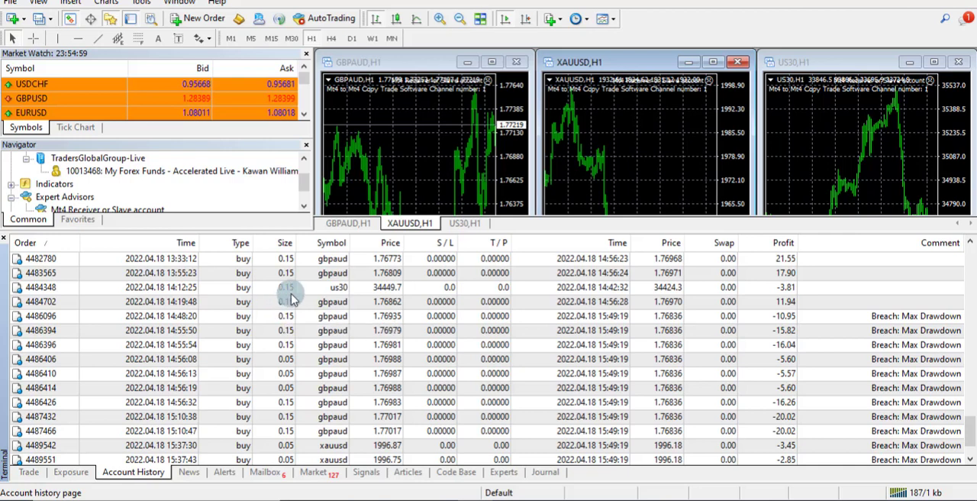
scroll(298, 329, down, 1)
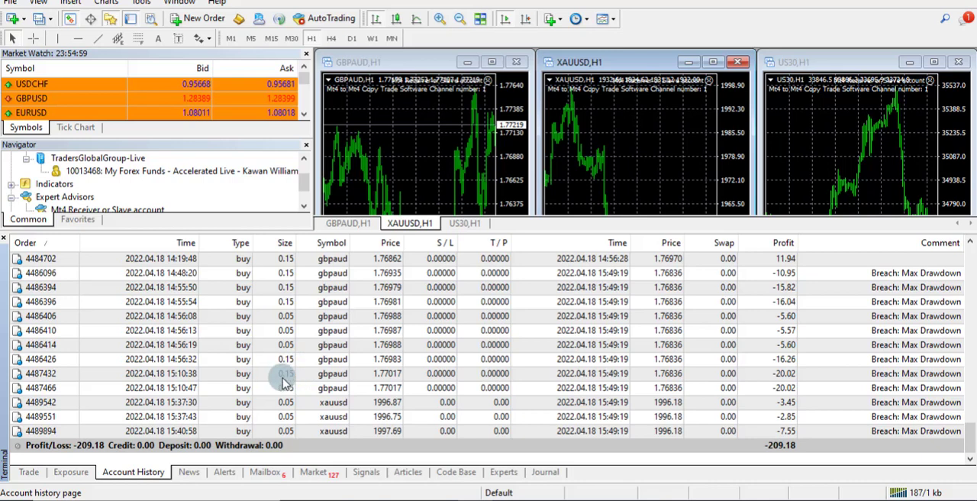
scroll(890, 336, up, 2)
scroll(889, 336, down, 2)
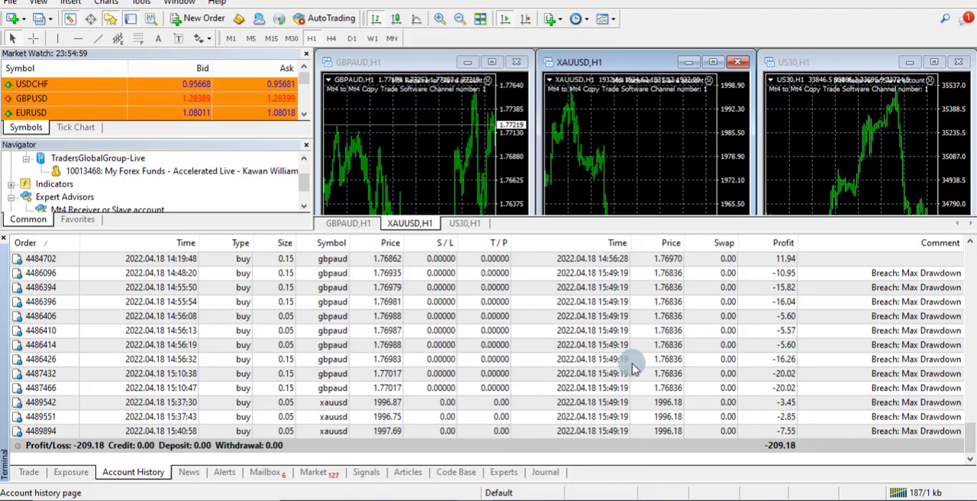
scroll(635, 365, up, 5)
scroll(633, 370, up, 3)
scroll(634, 370, up, 3)
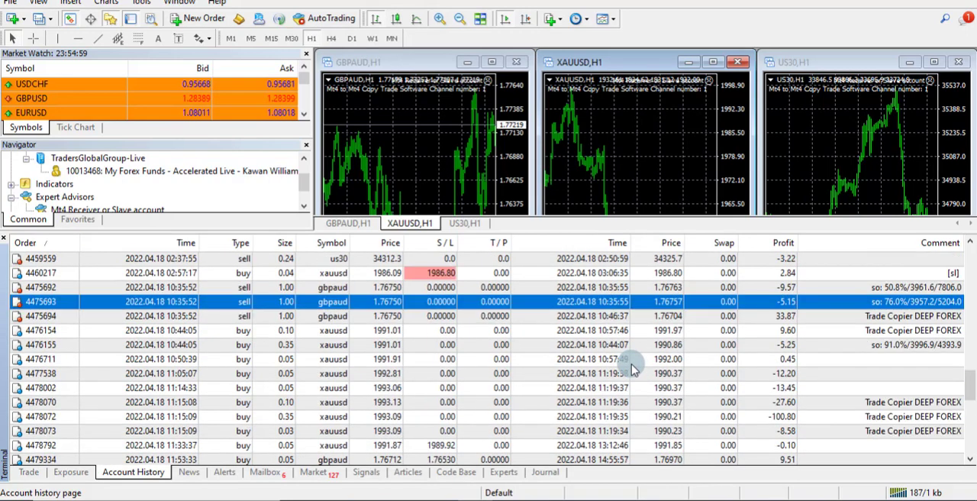
scroll(633, 370, up, 3)
scroll(633, 369, up, 3)
scroll(633, 369, up, 2)
scroll(633, 369, up, 3)
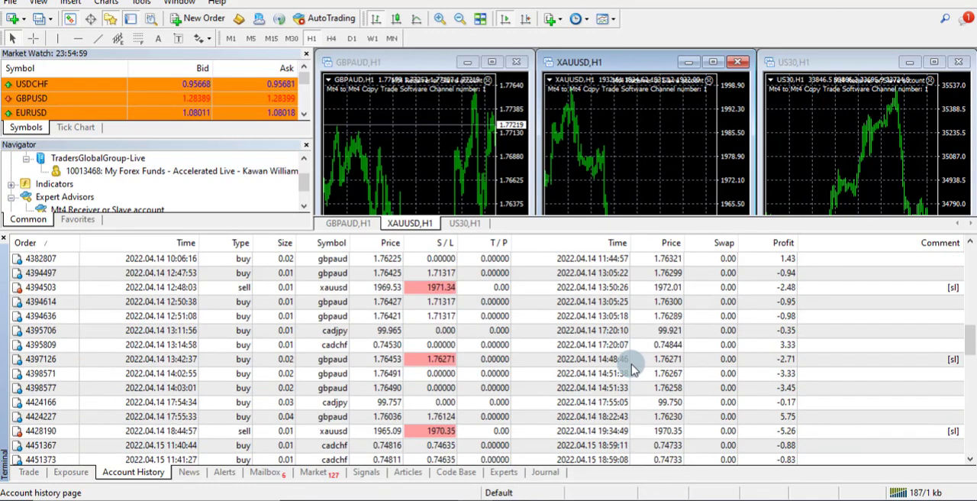
scroll(718, 398, up, 5)
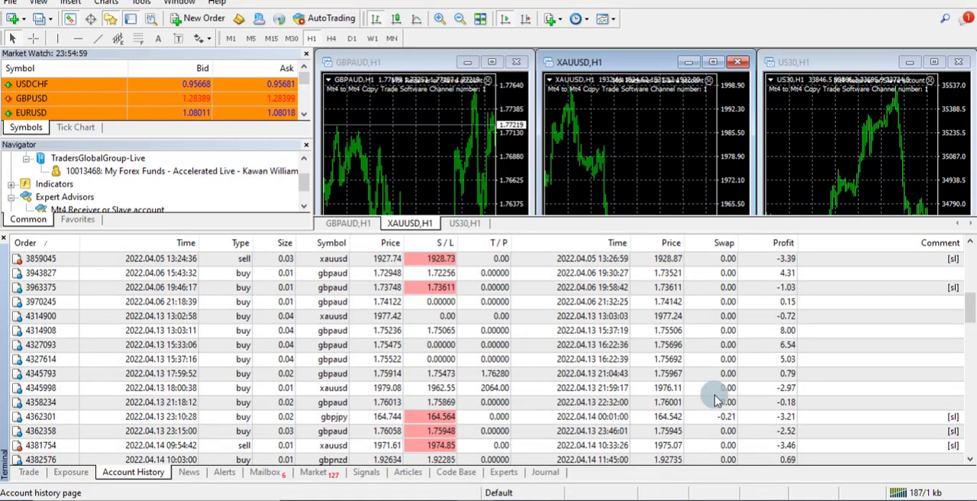
scroll(718, 398, up, 5)
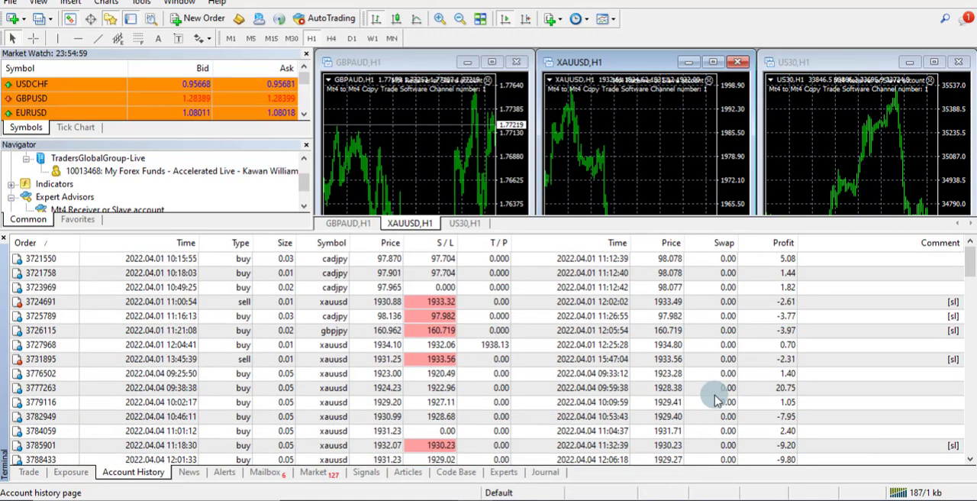
scroll(717, 399, down, 5)
scroll(718, 399, down, 5)
scroll(718, 398, down, 5)
scroll(717, 399, down, 5)
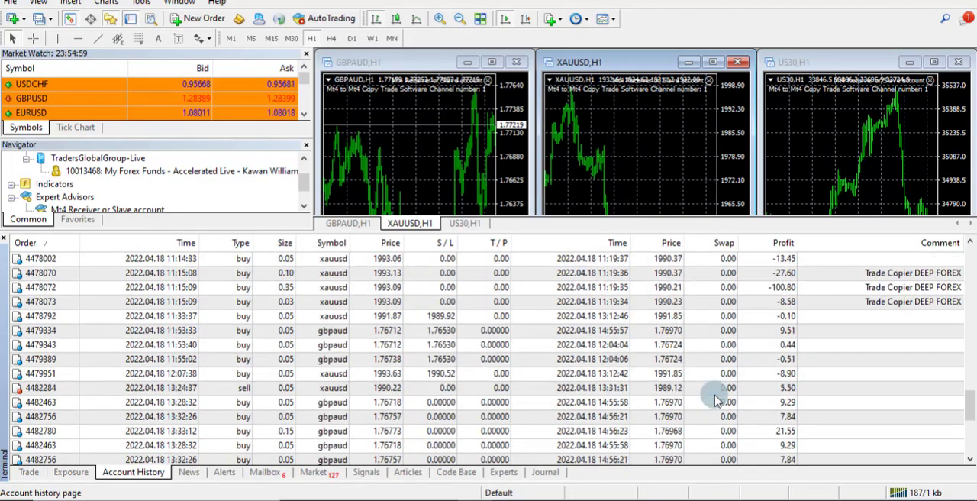
scroll(717, 398, down, 5)
scroll(717, 398, down, 5)
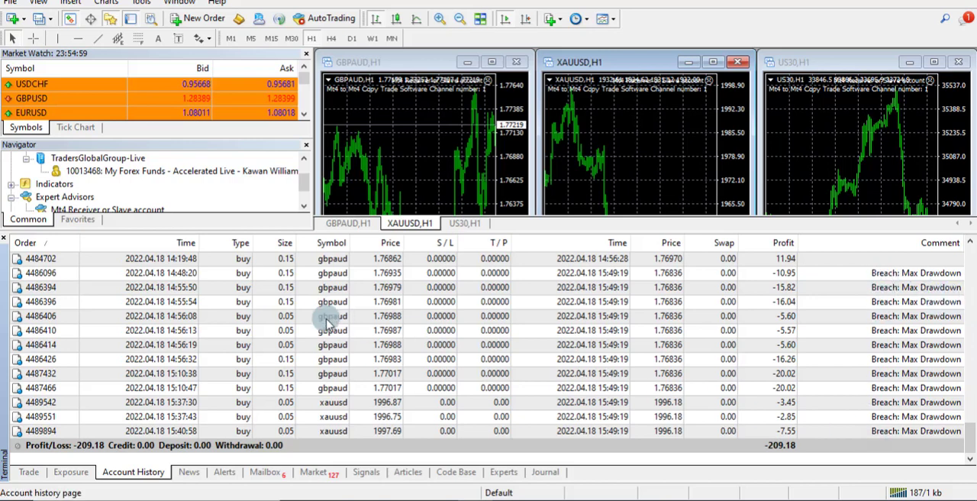
scroll(340, 344, up, 3)
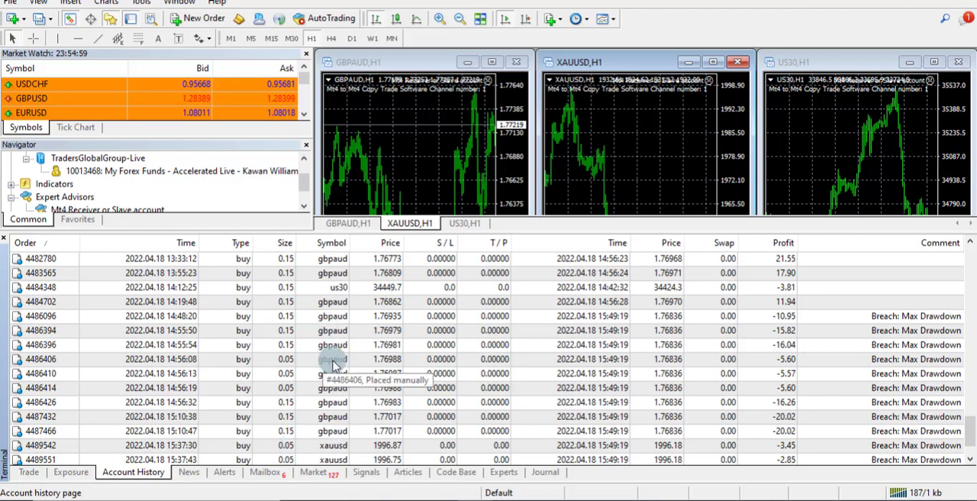
scroll(371, 370, up, 3)
scroll(370, 370, up, 3)
scroll(371, 370, up, 3)
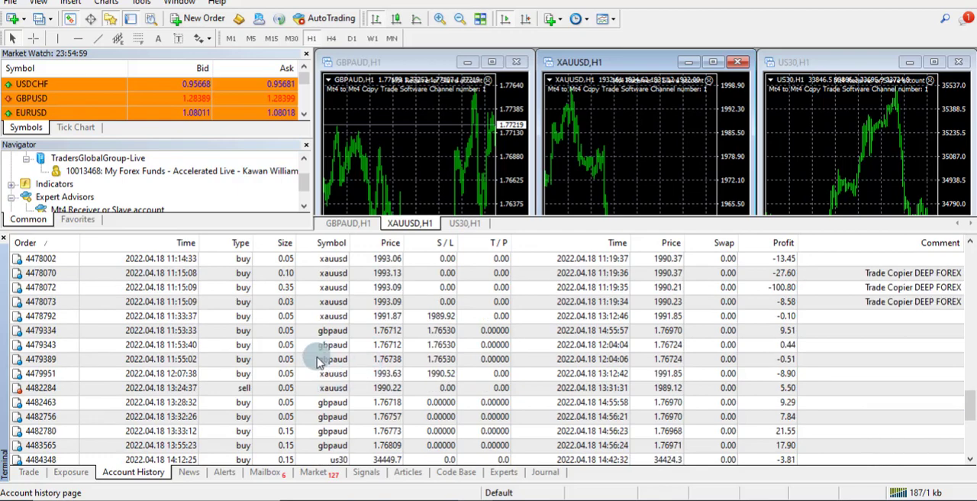
scroll(274, 366, down, 10)
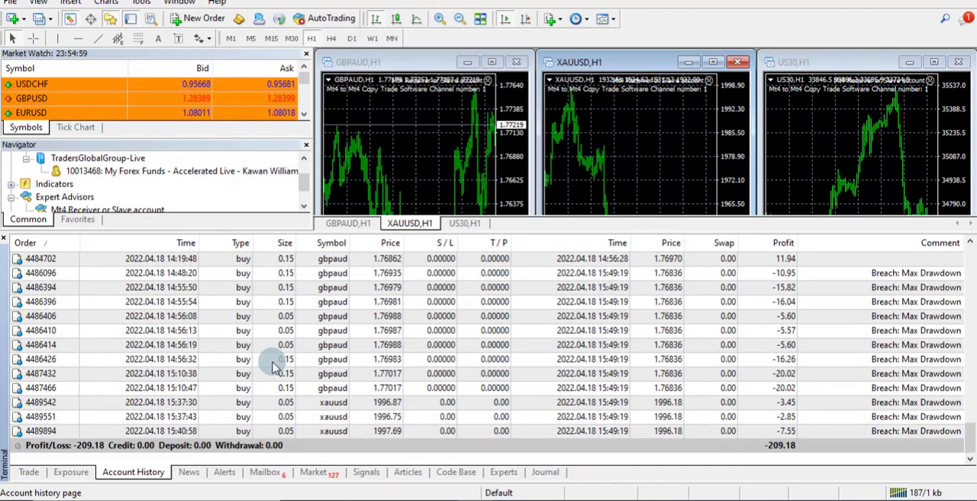
Step: Check open trades and balance on the Trade tab, then return to the payout email
click(28, 472)
key(alt+Tab)
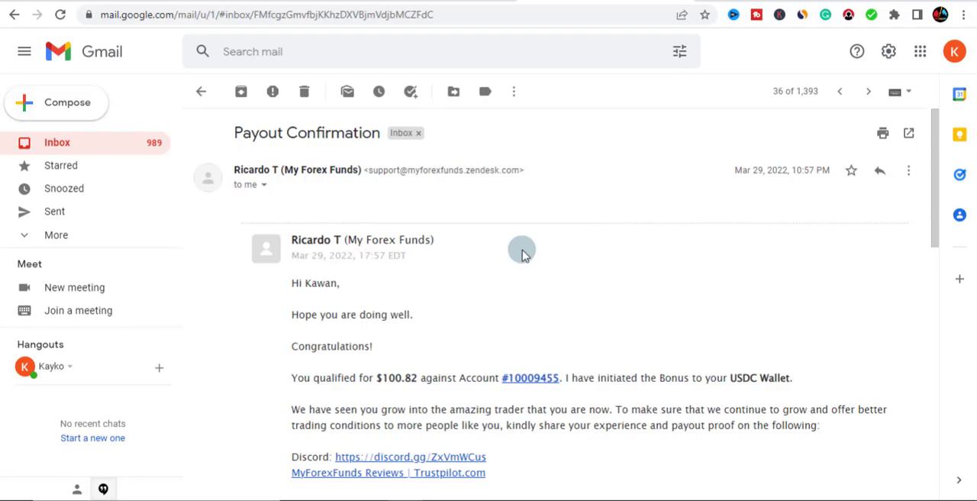
Step: Switch to the YouTube tab showing Smash Trading Right's uploaded videos
click(487, 6)
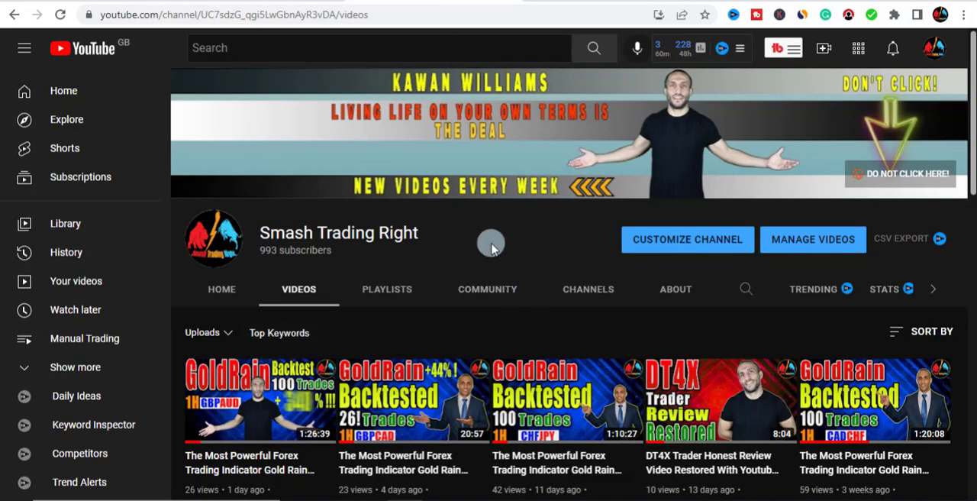